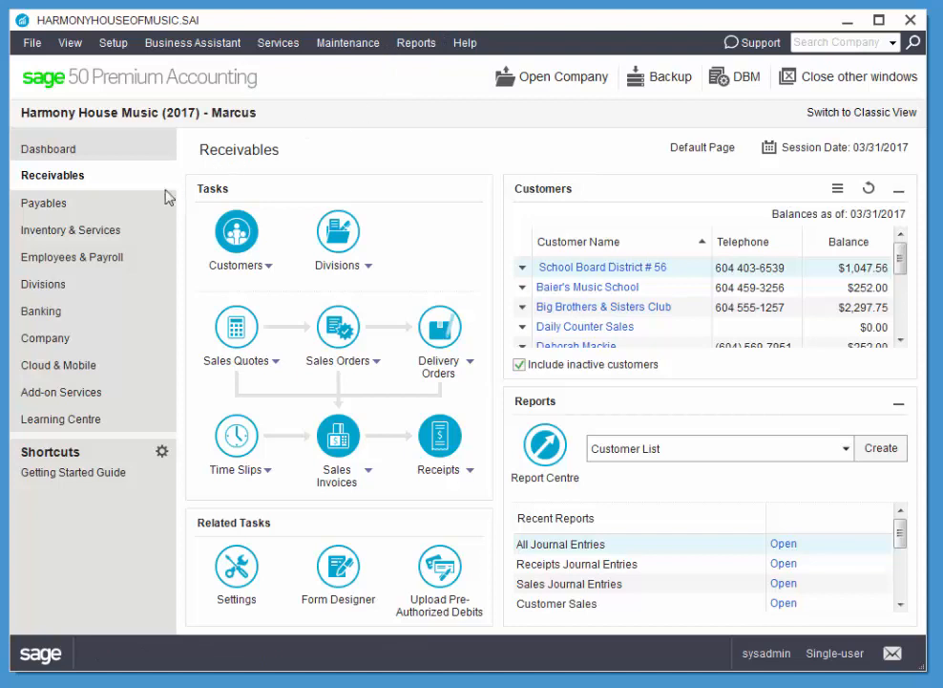
Open Employees & Payroll and expand the Employees task menu
click(84, 259)
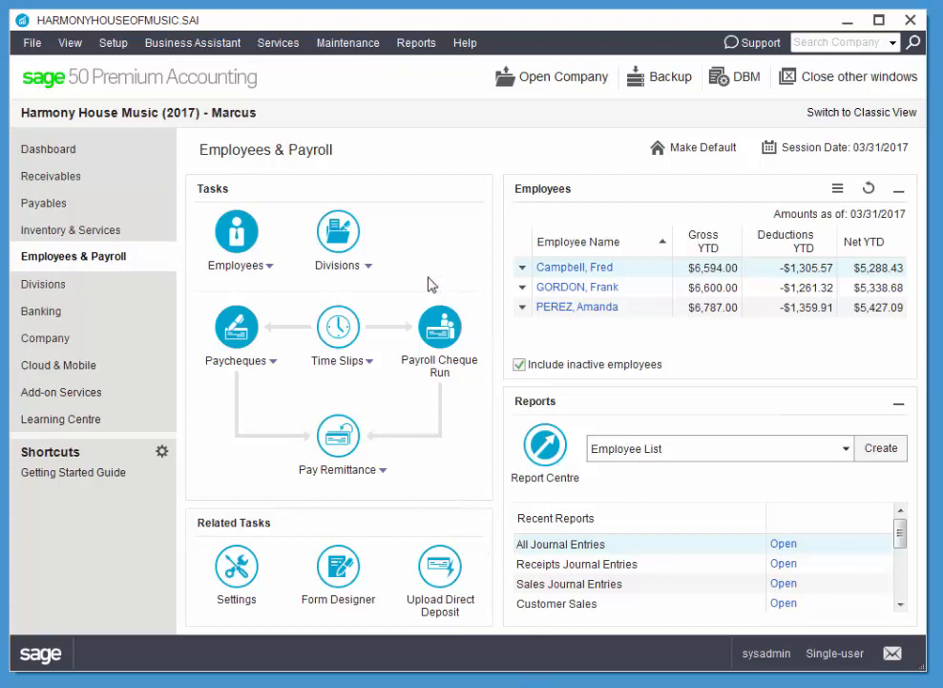
click(260, 270)
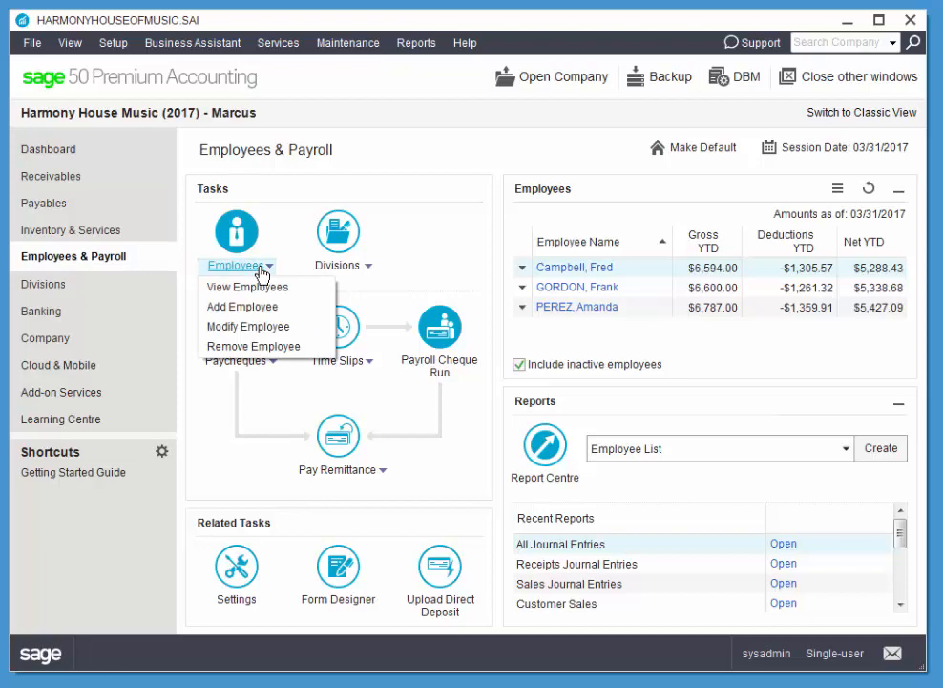
Add a new employee, entering their name, Phone 1 number and SIN on the Personal tab
click(256, 307)
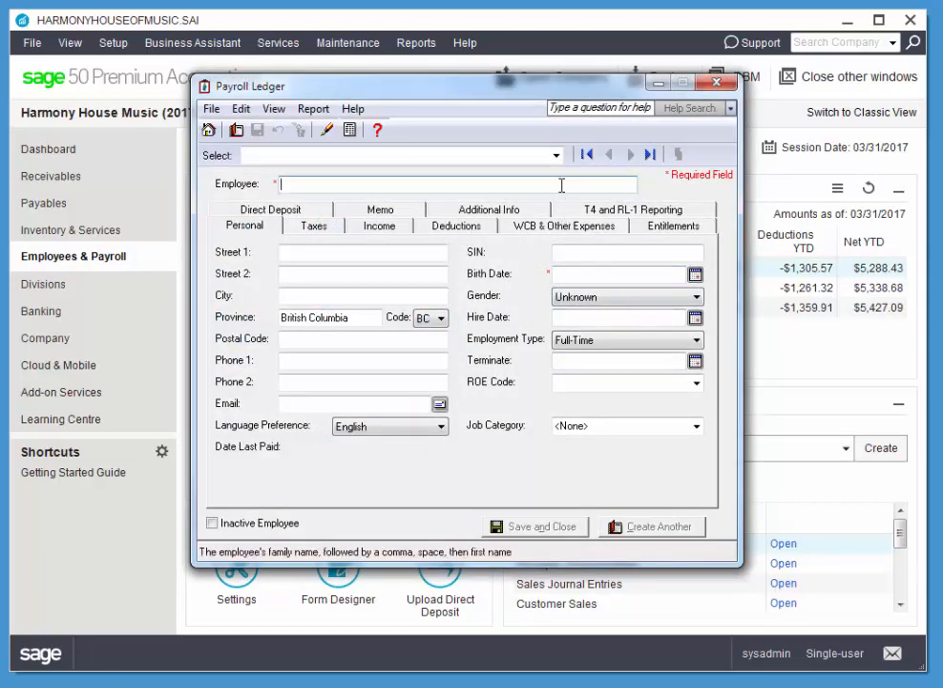
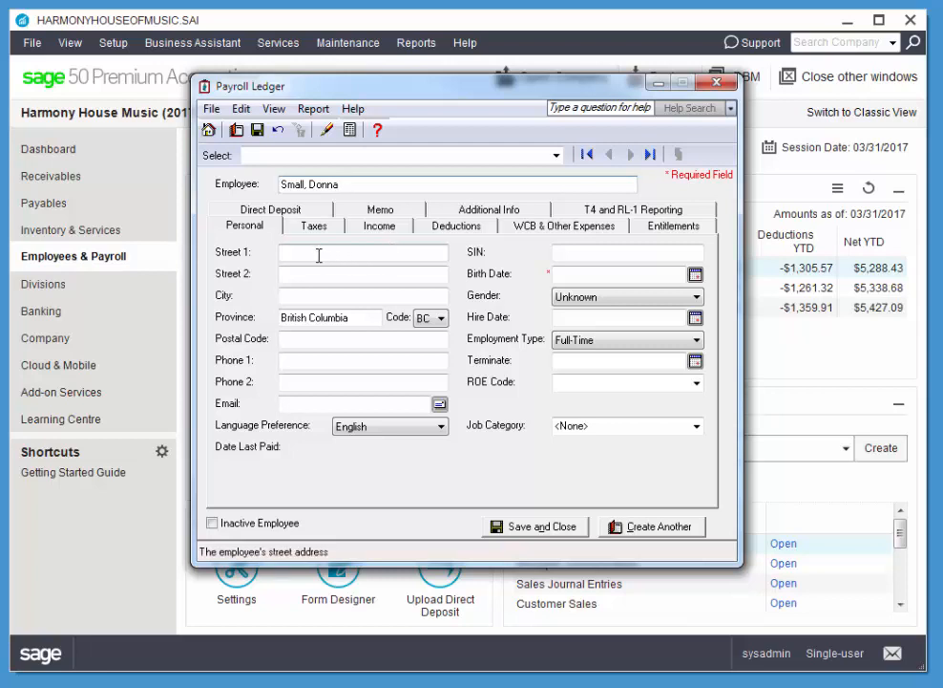
click(336, 361)
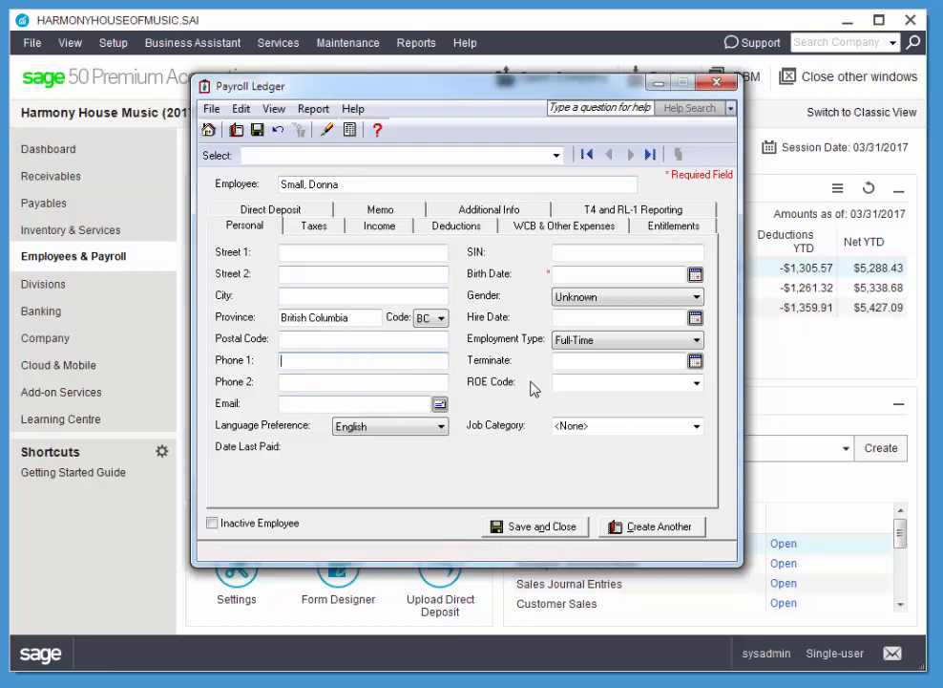
key(Tab)
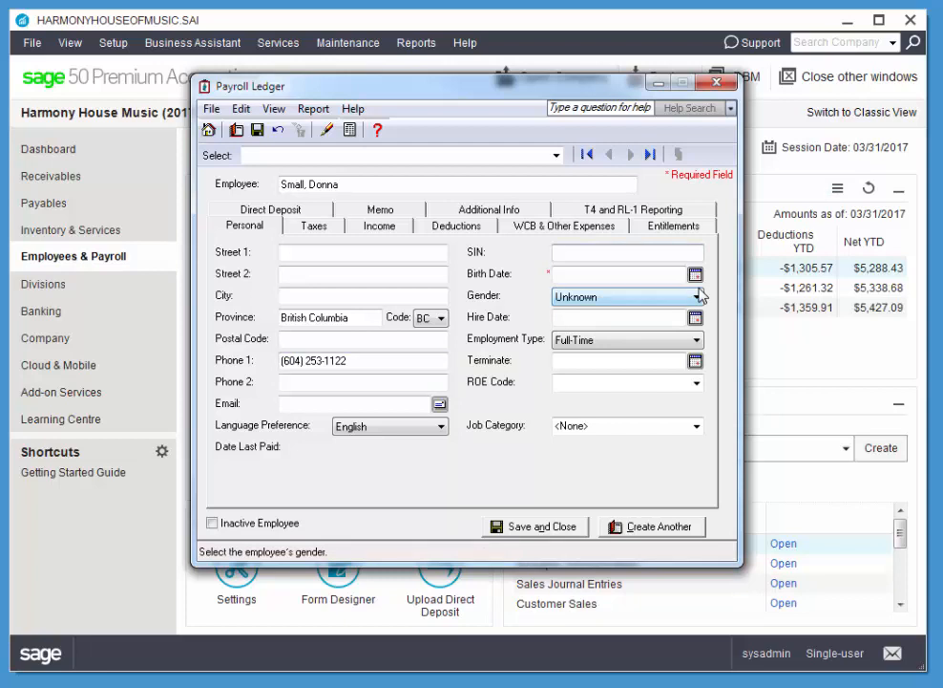
text(000 000 000)
key(Tab)
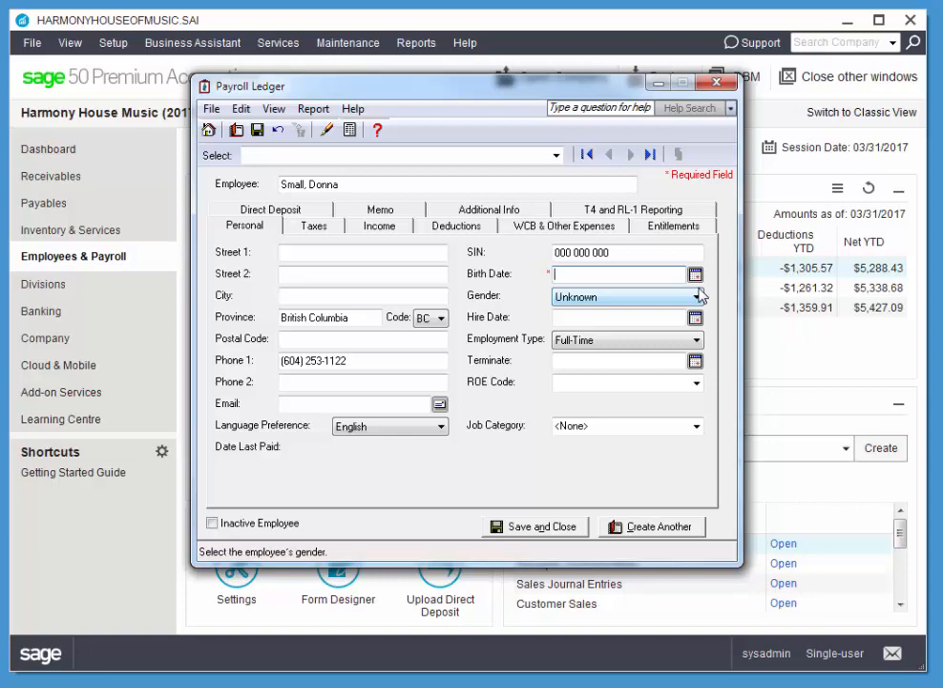
text(jul 27 92)
key(Tab)
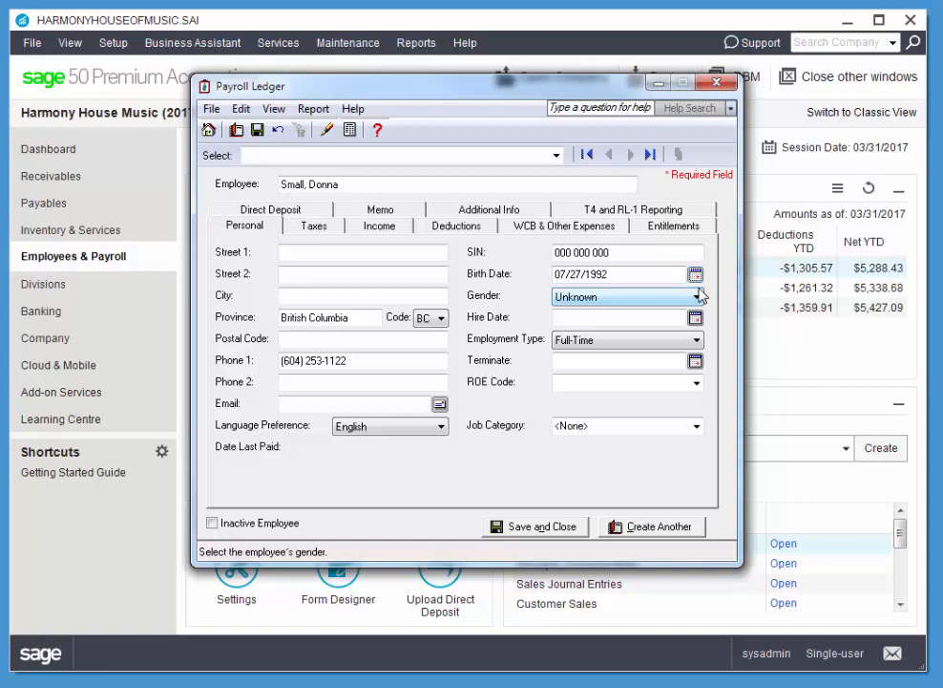
key(m)
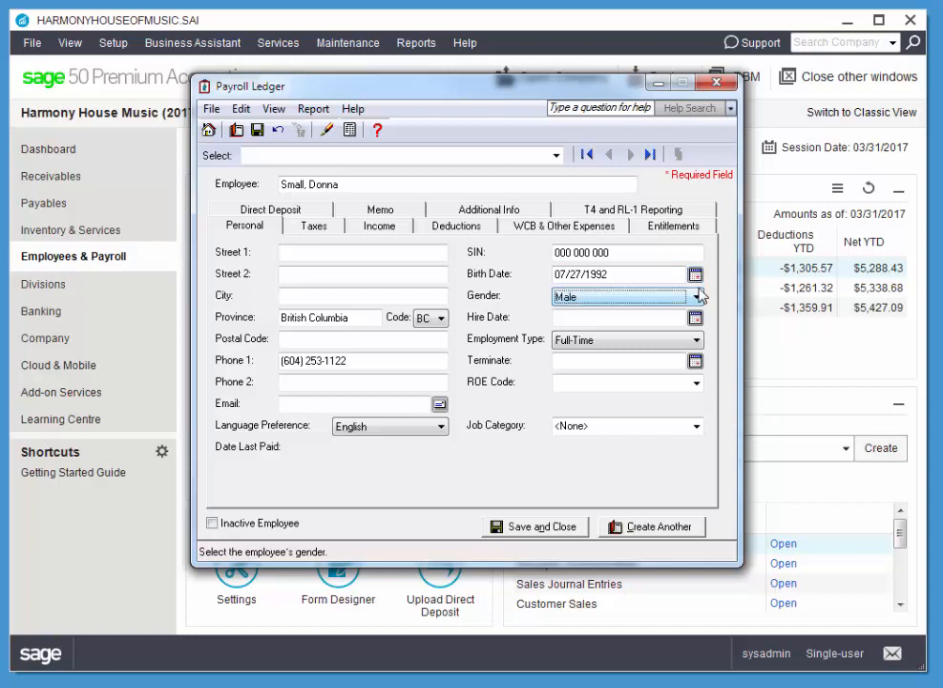
key(Tab)
key(f)
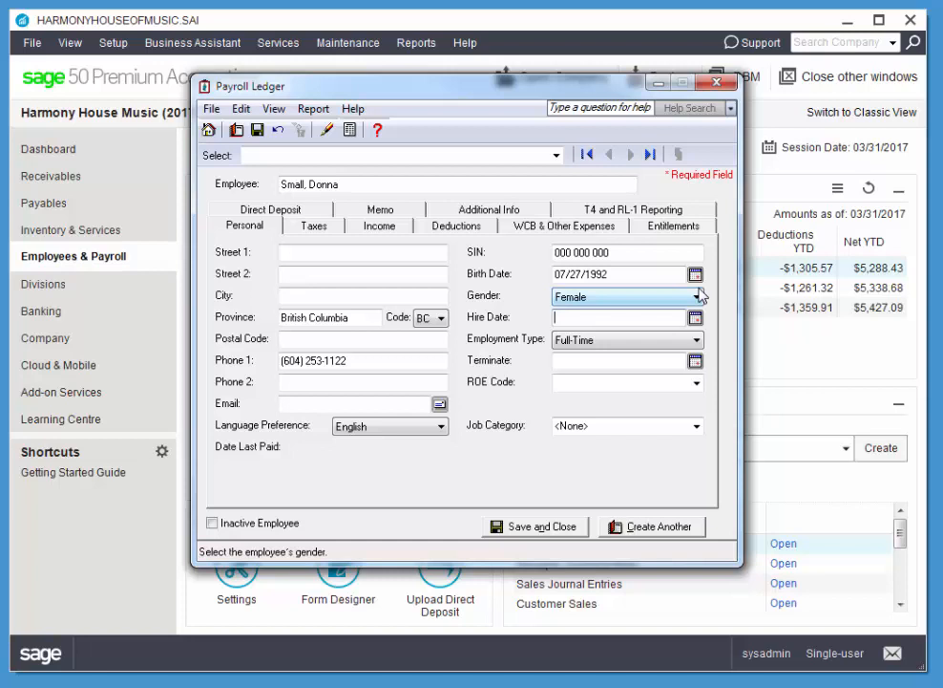
Enter hire date 03/01/2017, correcting a typo, then bring up the Taxes details
text(mar 20)
key(BackSpace)
key(BackSpace)
text(1 2017)
key(Tab)
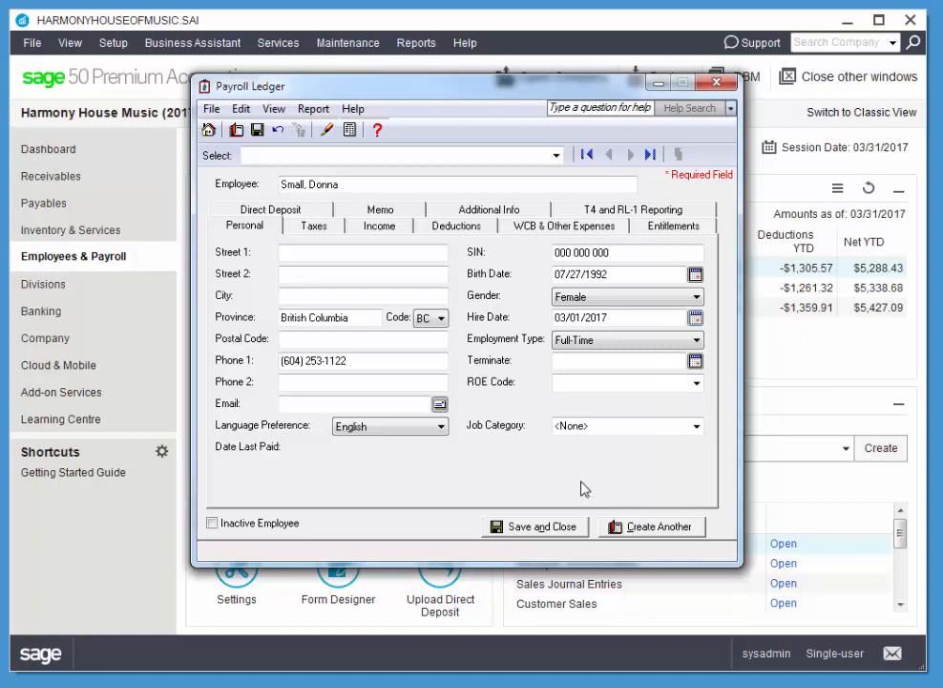
click(319, 230)
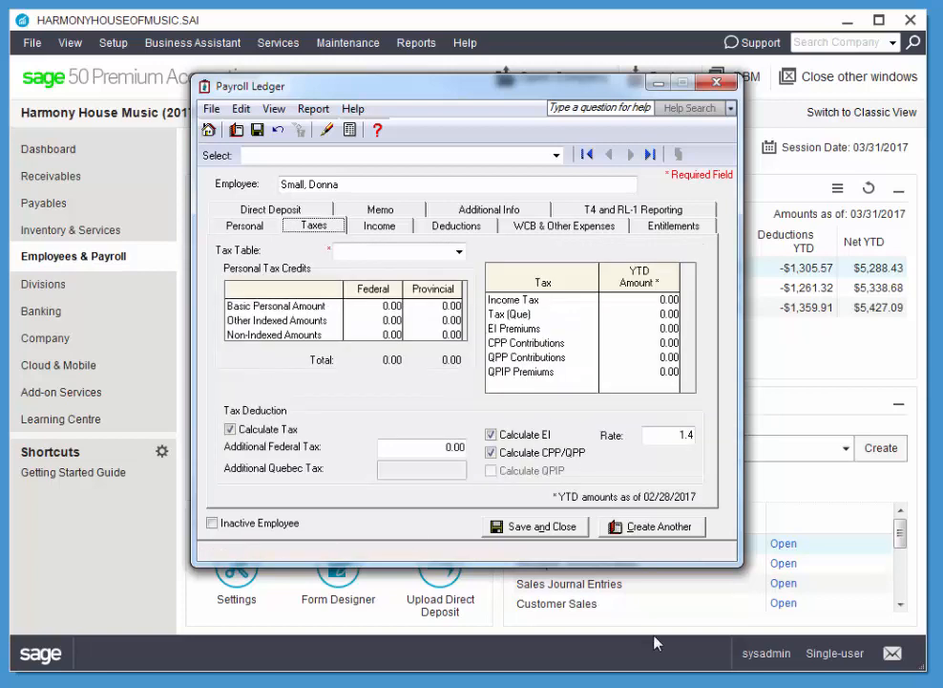
Choose the British Columbia tax table and enter basic personal amounts 11474 federal and 10027 provincial
click(458, 253)
click(398, 284)
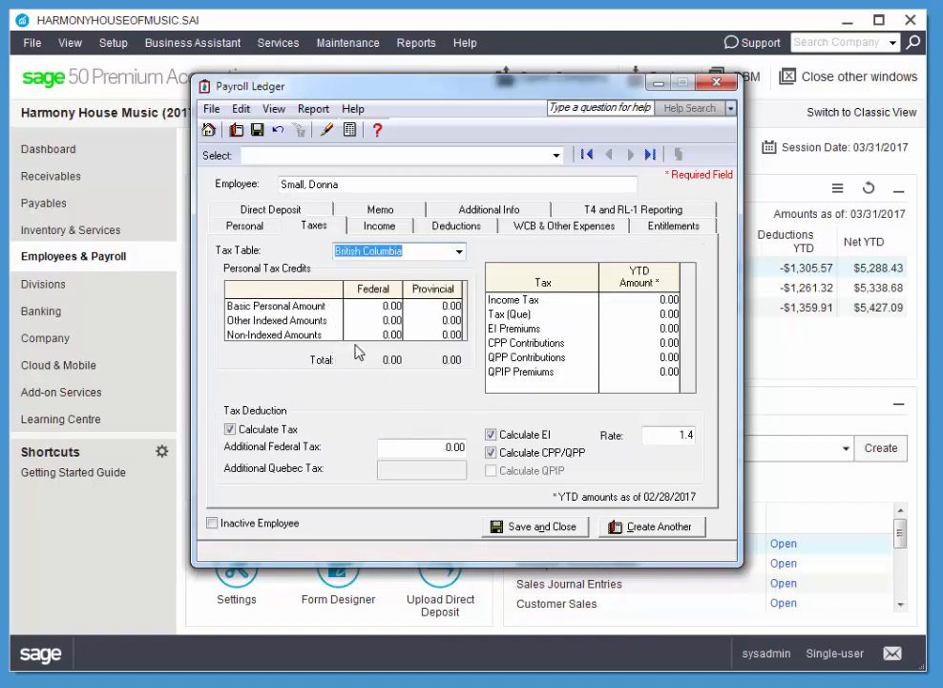
click(387, 306)
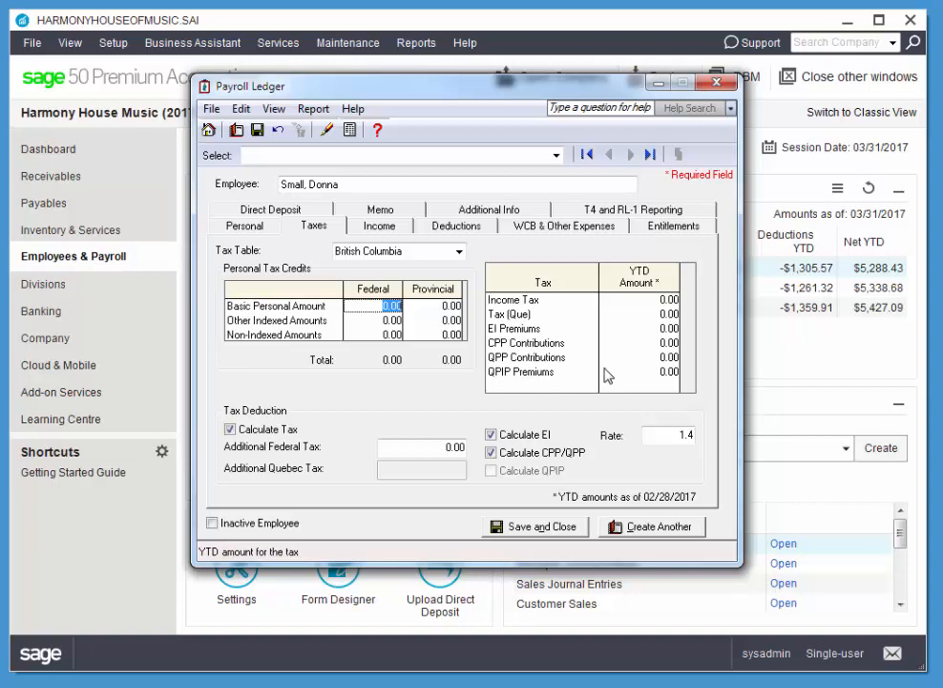
text(11474)
key(Tab)
text(1002)
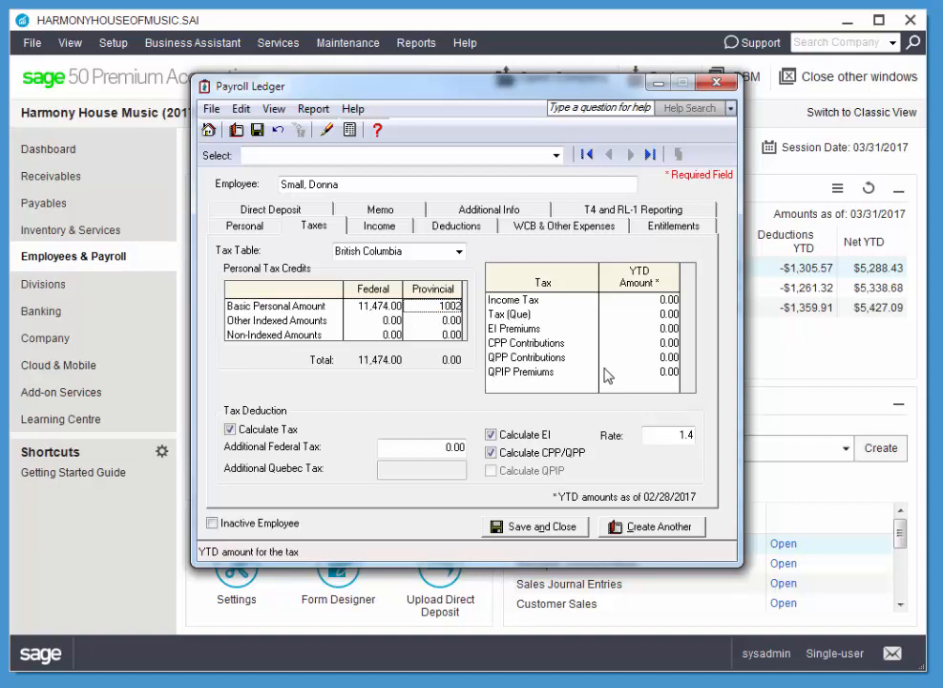
text(7)
key(Tab)
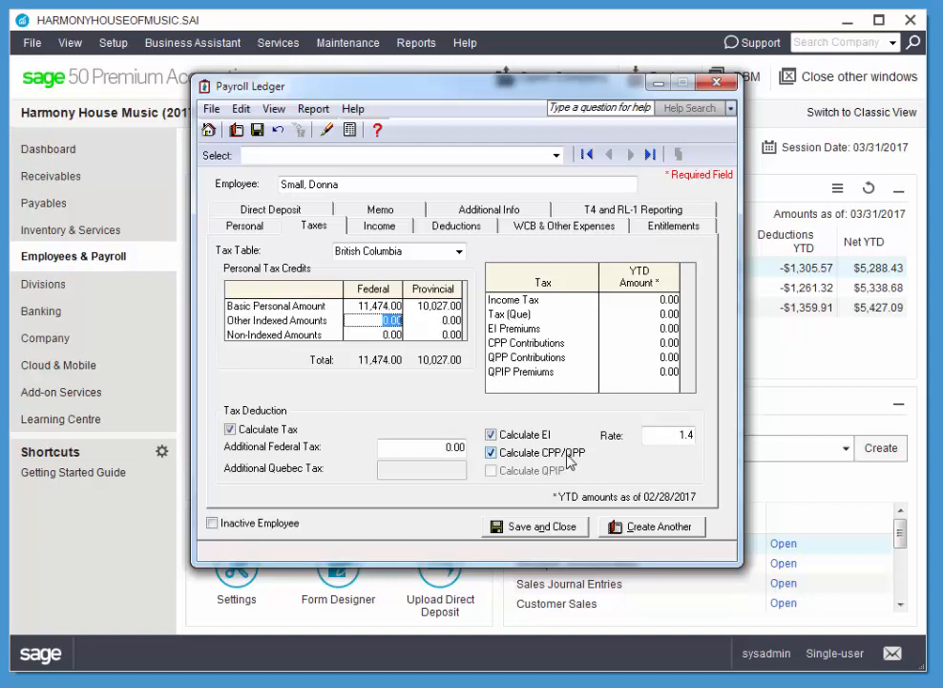
On Income, pick 26 pay periods per year and a Regular rate of 18.50 for 70 hours
click(379, 227)
click(373, 255)
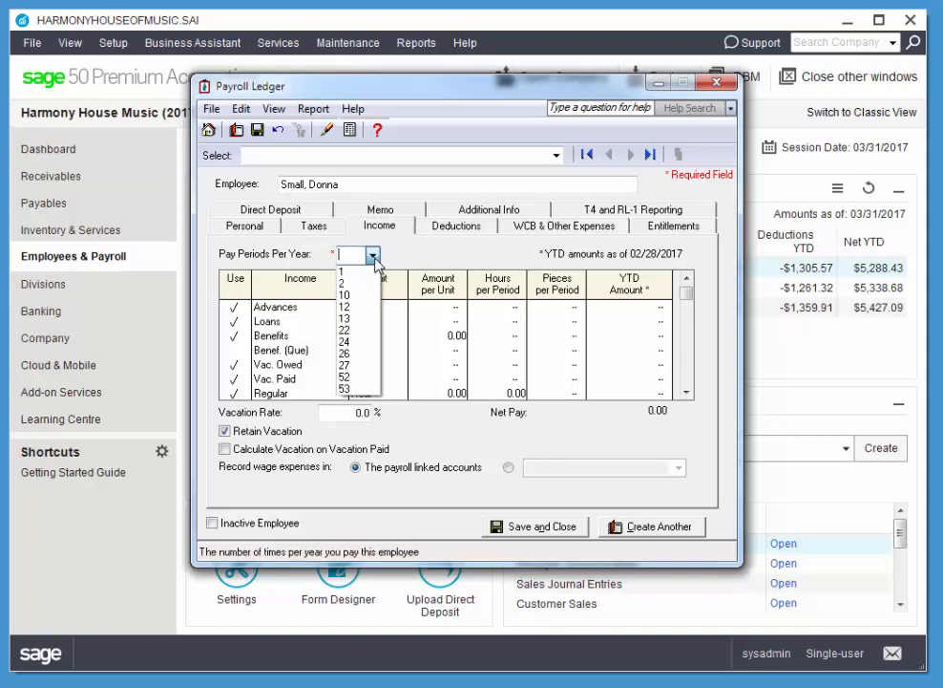
click(355, 353)
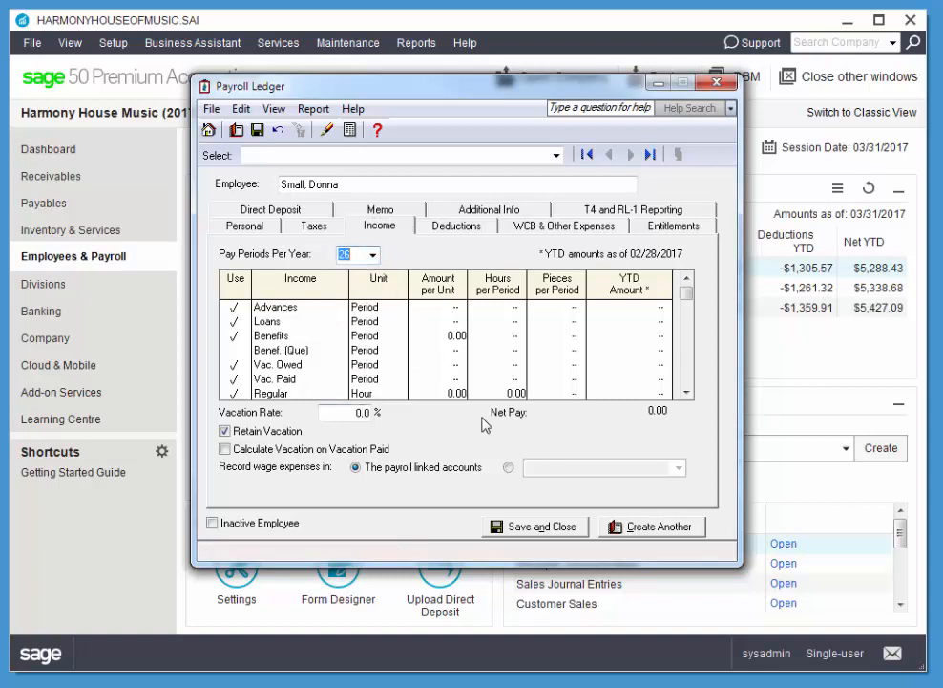
click(451, 393)
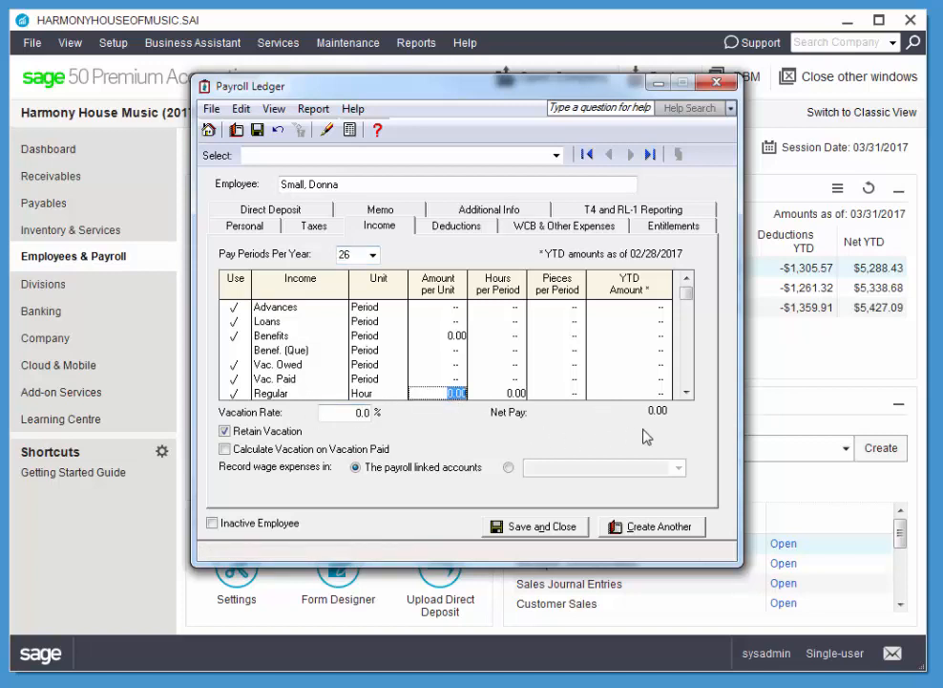
text(18.50)
key(Tab)
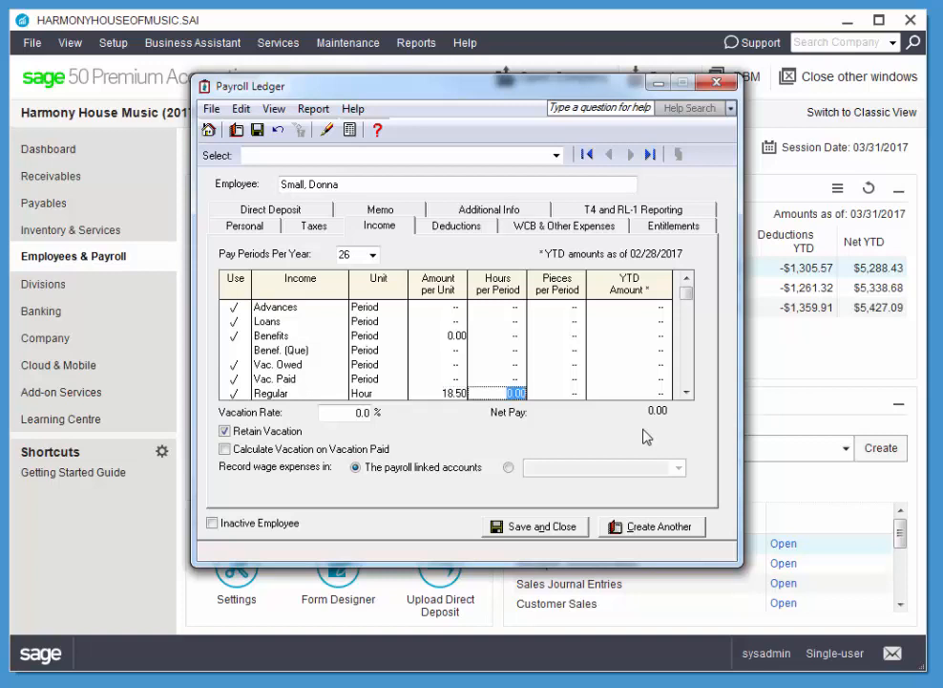
text(70)
key(Tab)
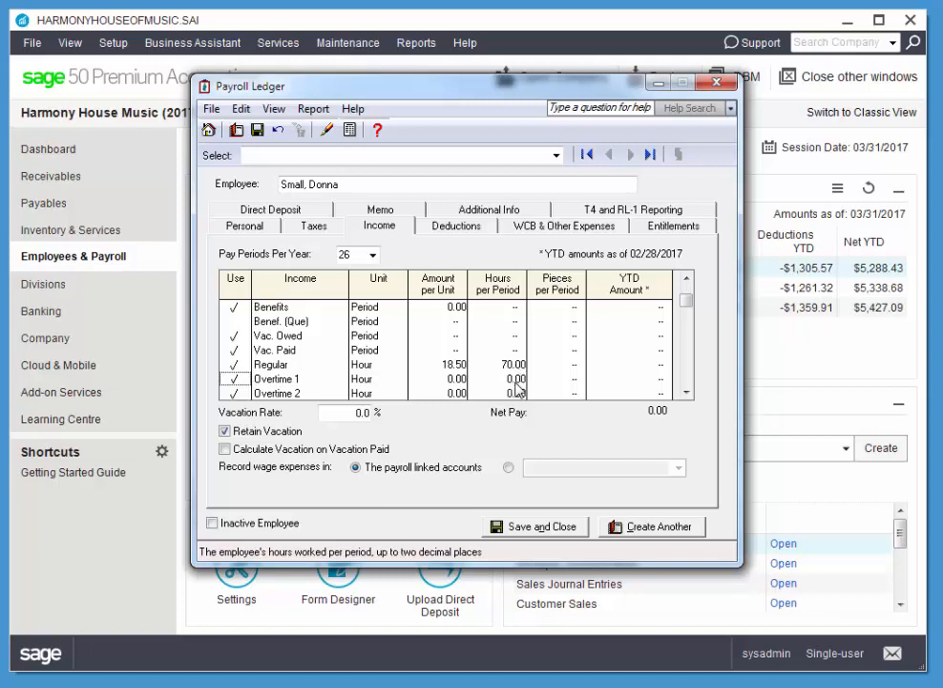
Set the Overtime 1 rate to 27.75 and the vacation rate to 4%
click(458, 381)
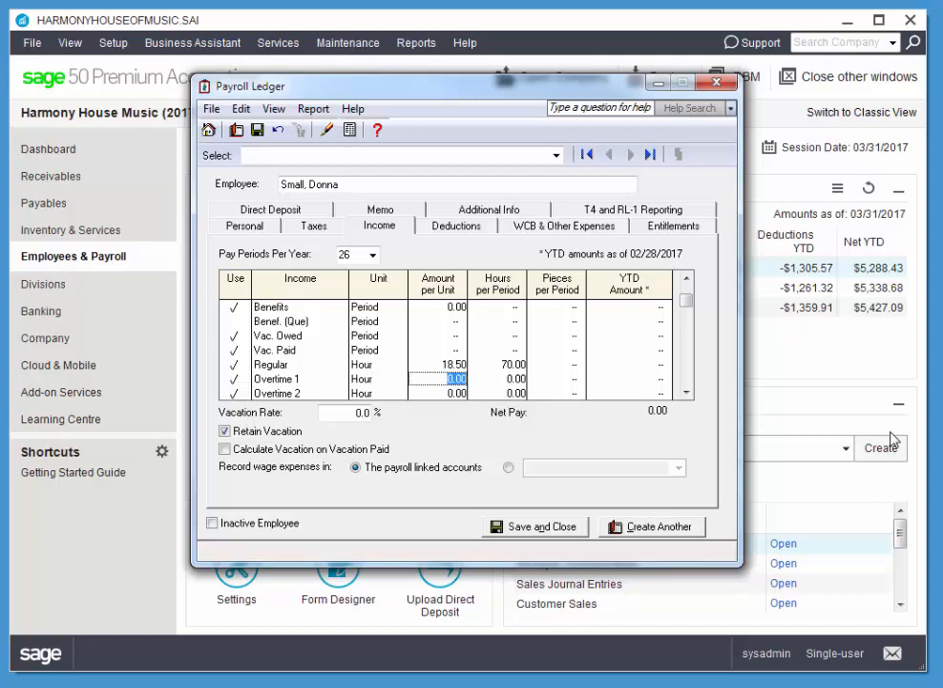
text(27.5)
key(BackSpace)
key(BackSpace)
text(.75)
key(Tab)
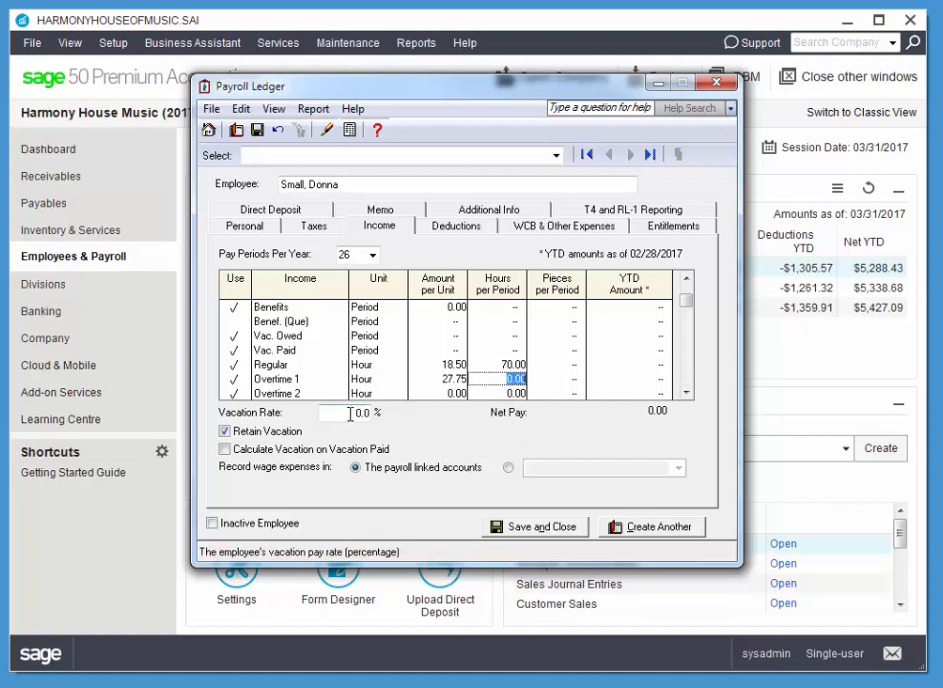
drag(350, 412, 399, 411)
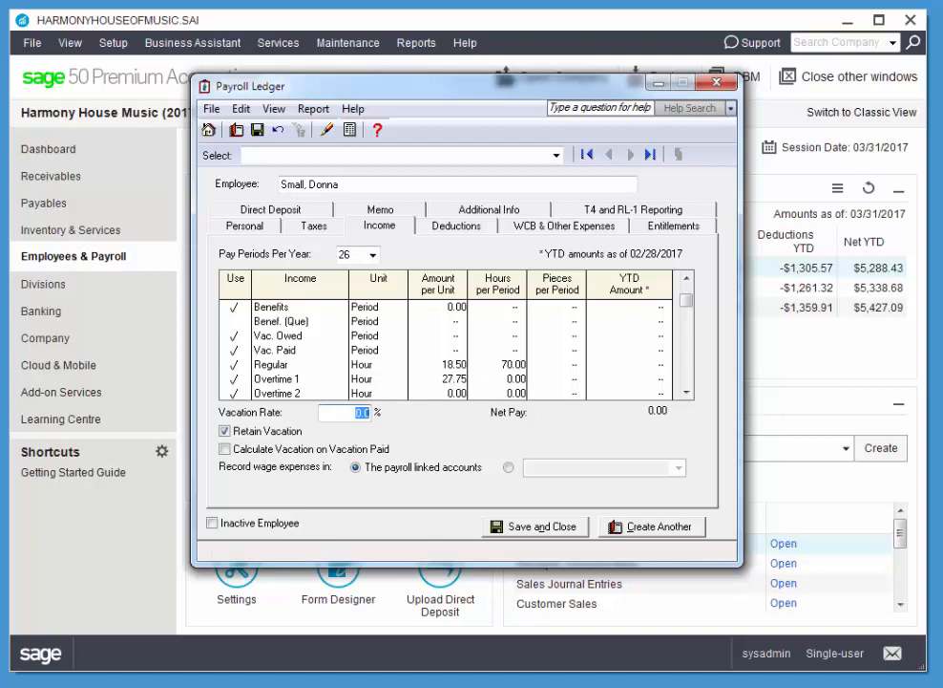
text(4)
key(Tab)
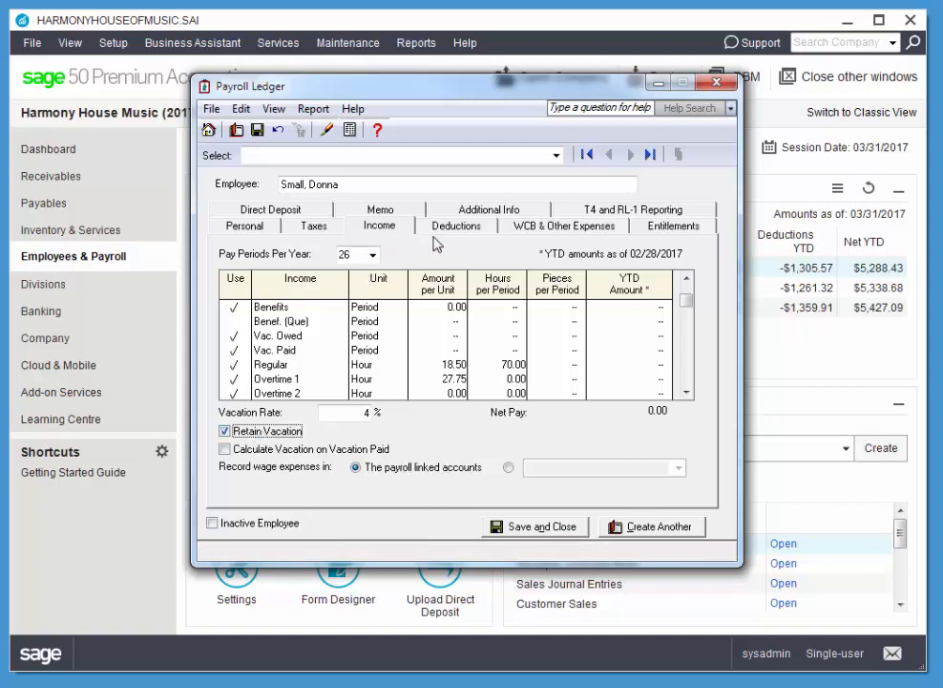
Replace the 0.0 WCB rate with .7 on the WCB & Other Expenses tab
click(562, 225)
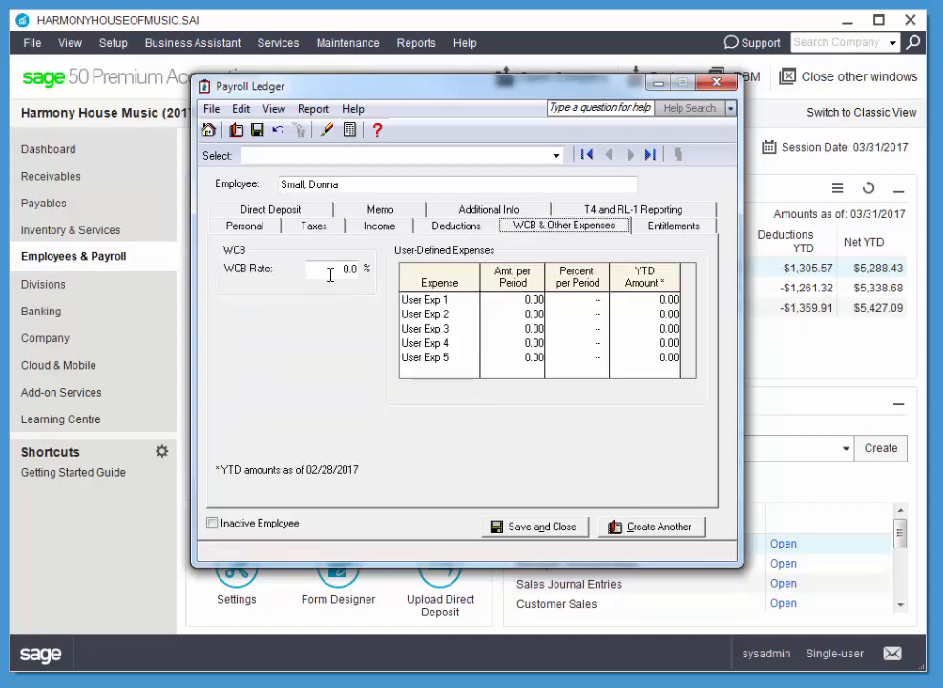
drag(335, 268, 355, 269)
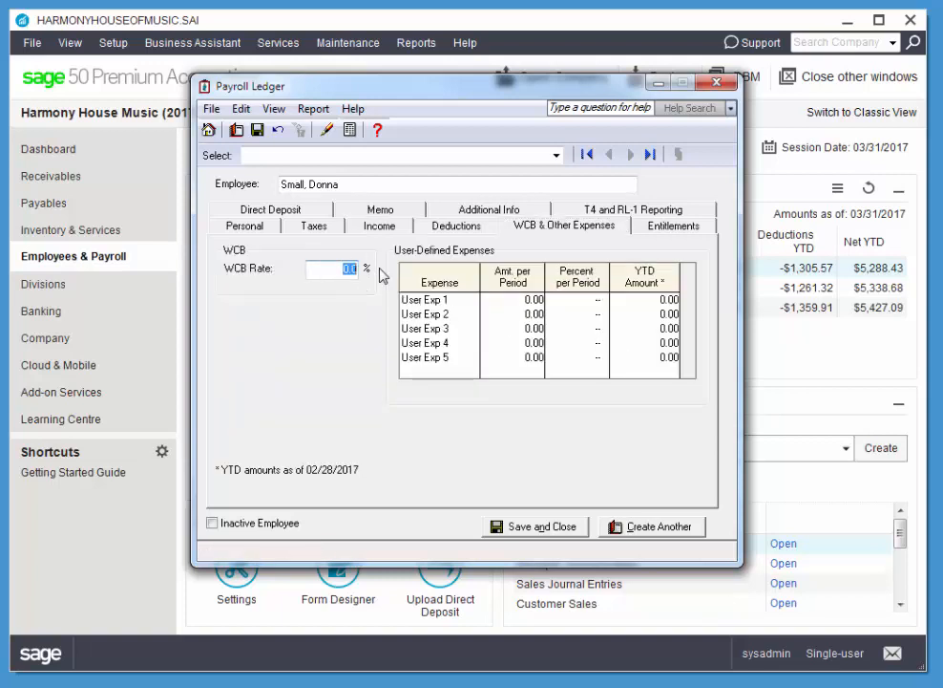
key(BackSpace)
key(Tab)
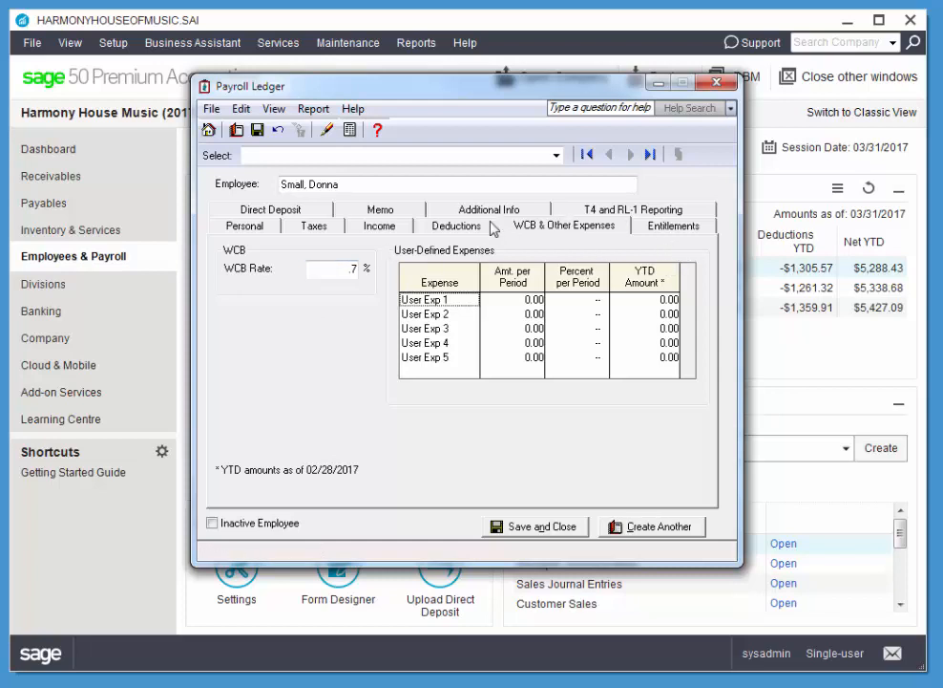
Paste 'Conduct Performance Review' into the employee memo and delete the extra text after it
click(381, 214)
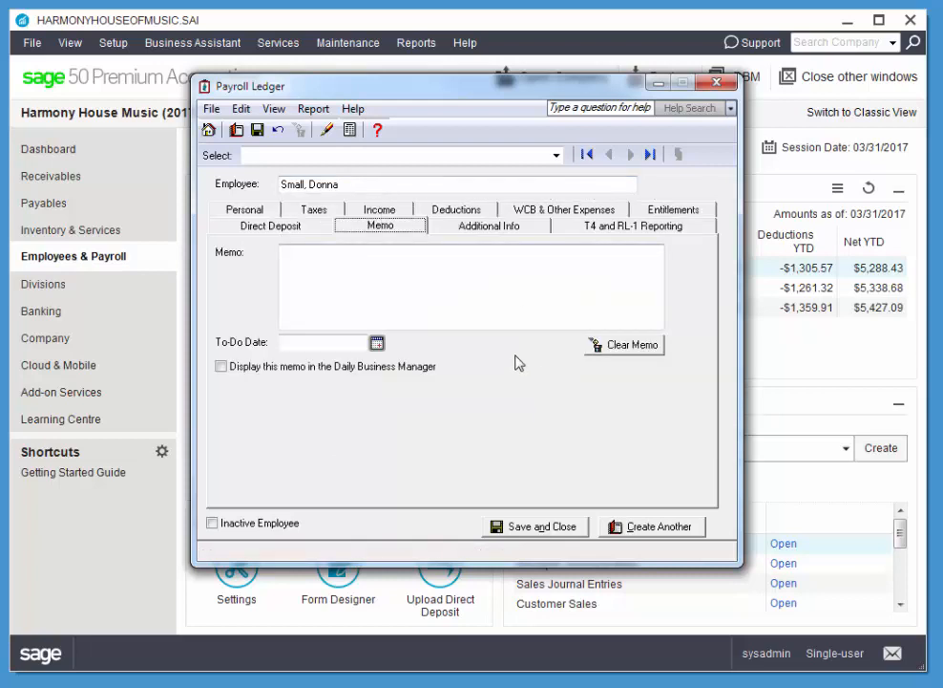
click(402, 290)
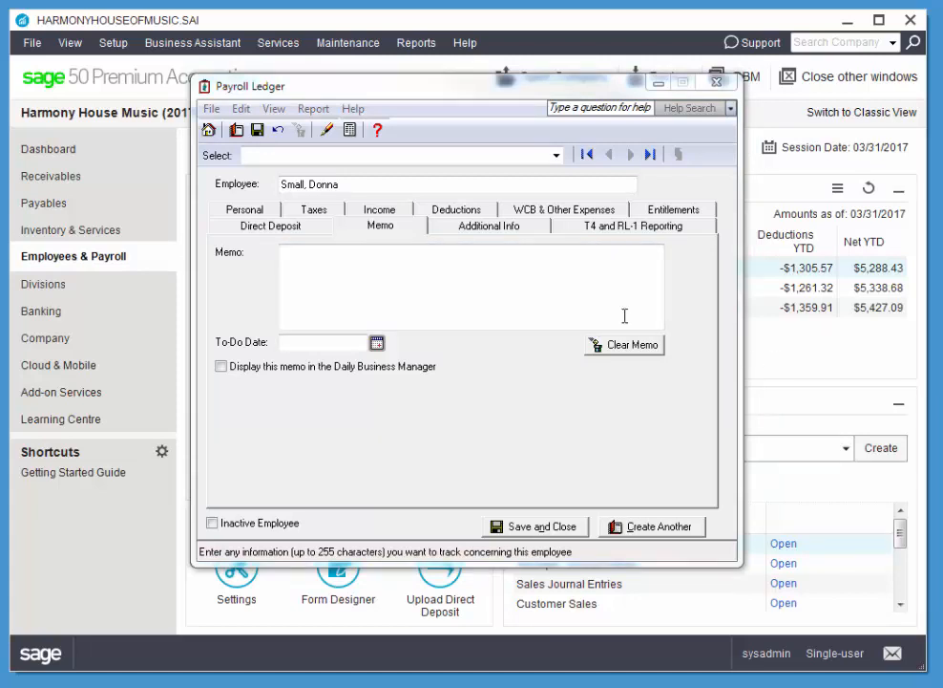
click(625, 316)
text(Conduct Performance Review; Aug. 1; Display)
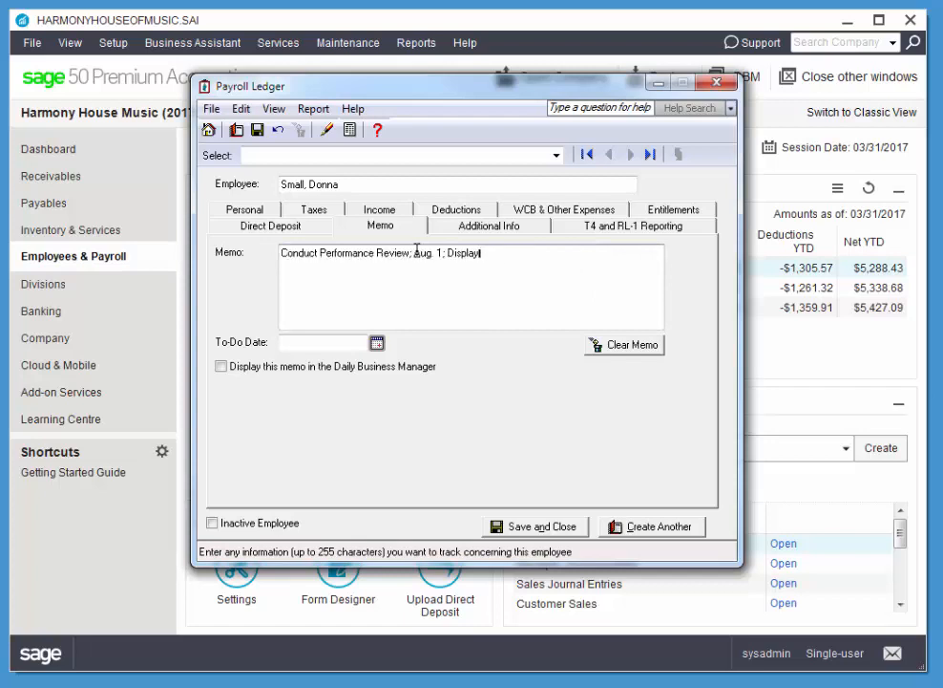
drag(414, 252, 503, 252)
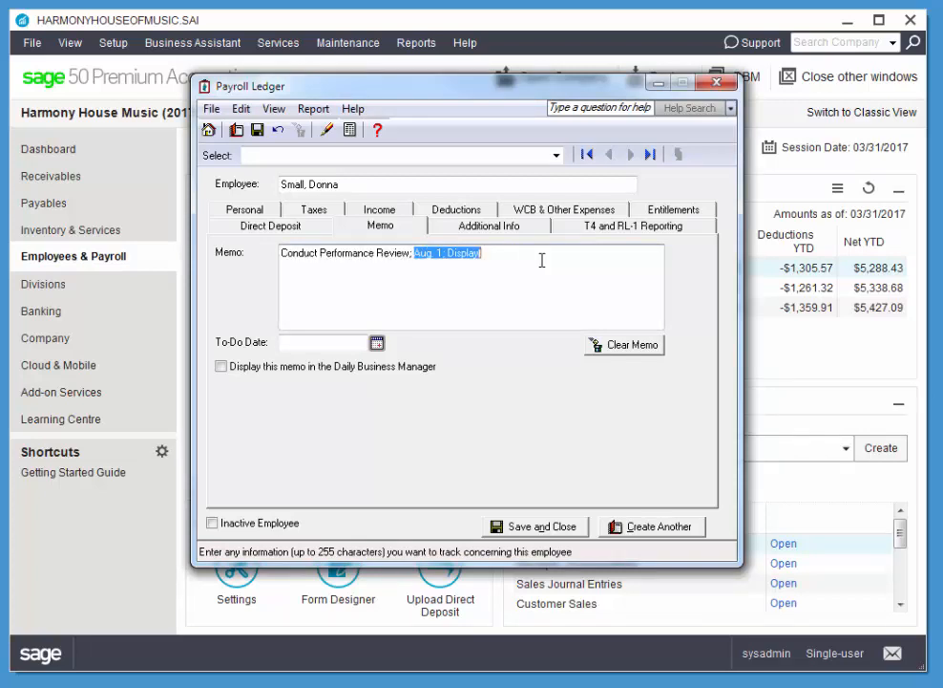
key(BackSpace)
Set the memo's to-do date to 08/01/2017 and show it in the Daily Business Manager
click(378, 342)
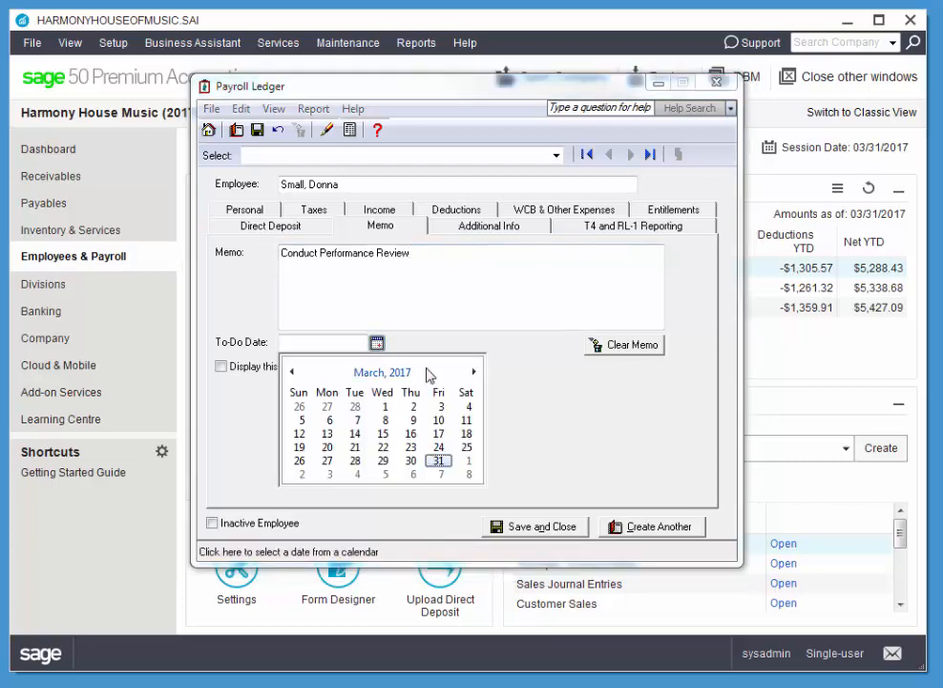
click(473, 373)
click(472, 372)
click(473, 373)
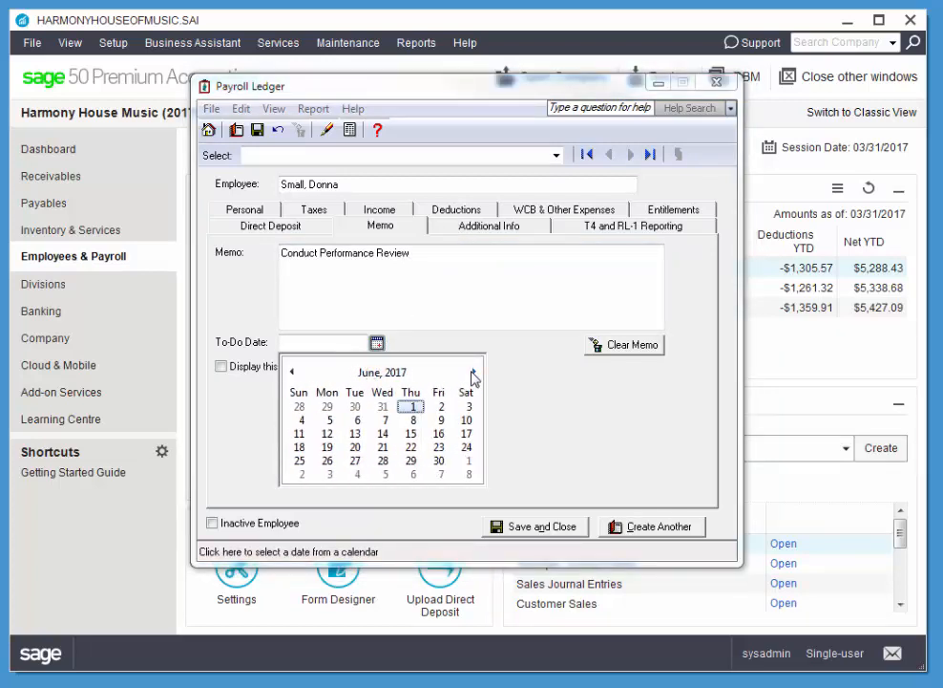
click(473, 373)
click(473, 372)
click(355, 406)
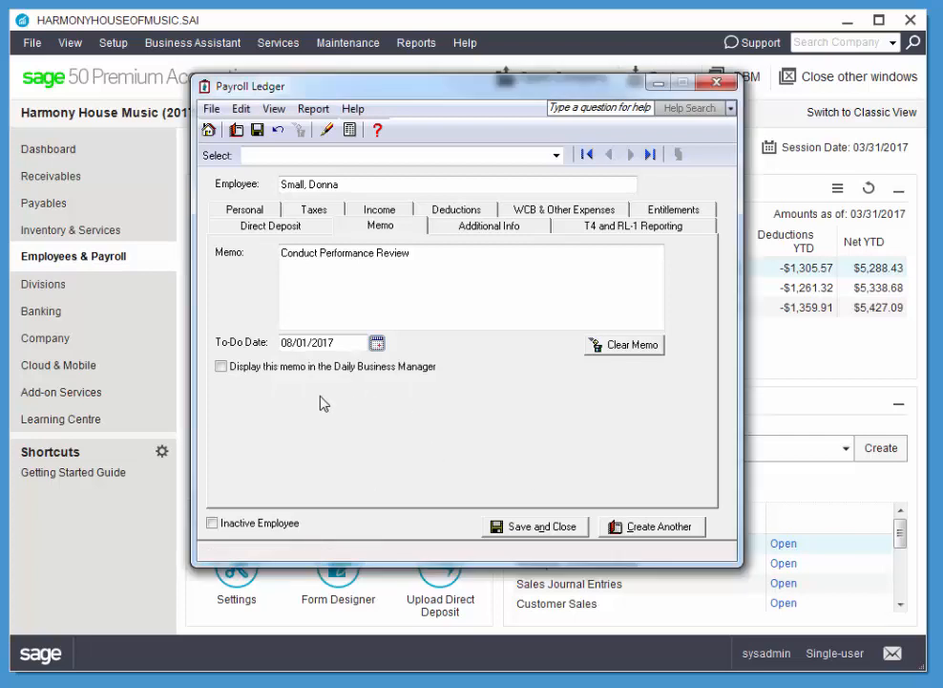
click(221, 369)
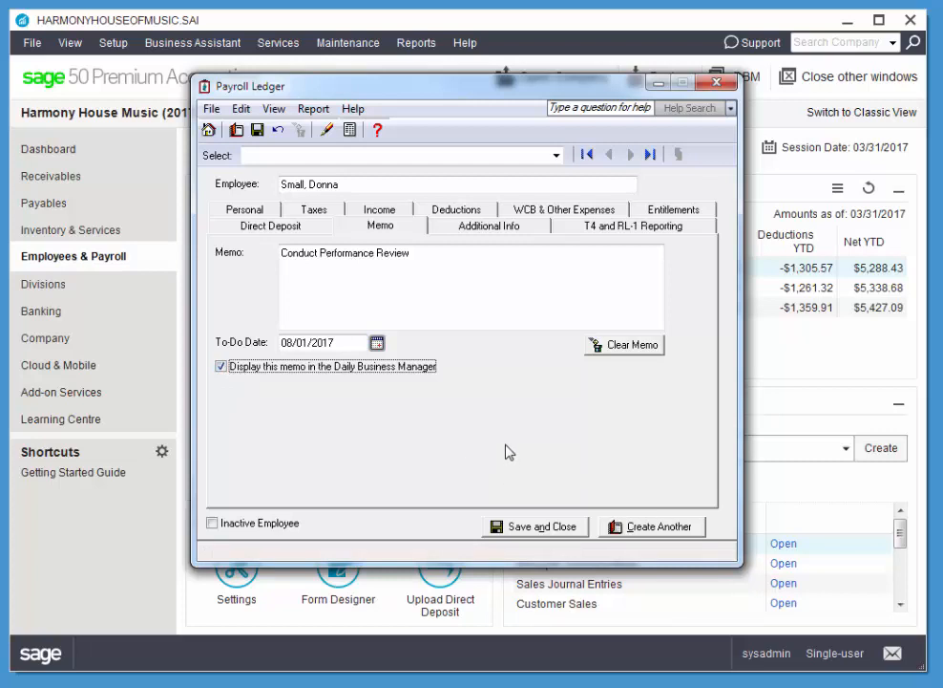
Save and close the new employee, then open the third listed employee's Payroll Ledger
click(552, 528)
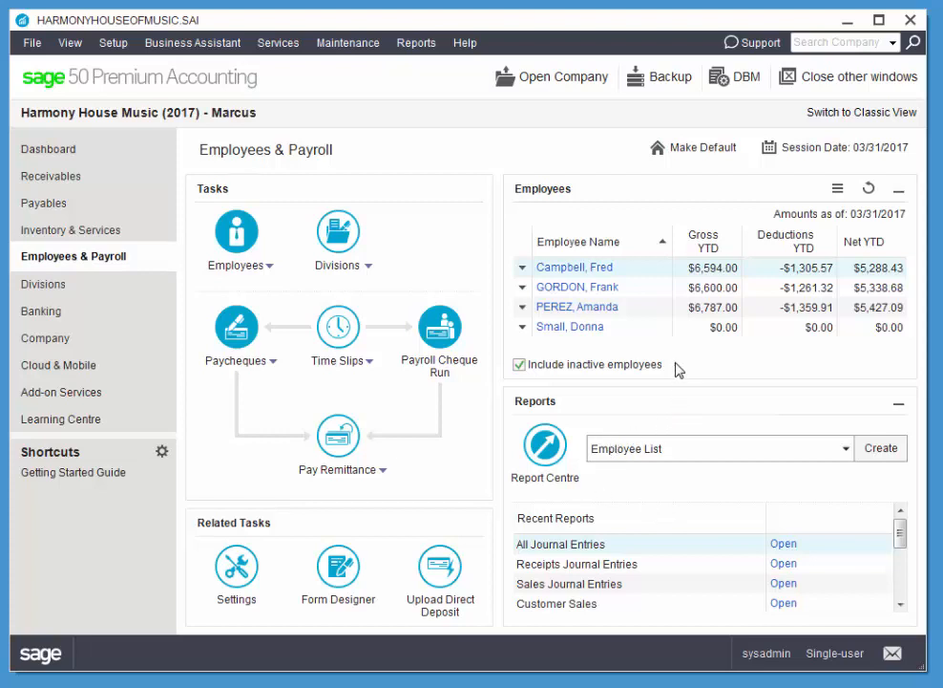
click(560, 309)
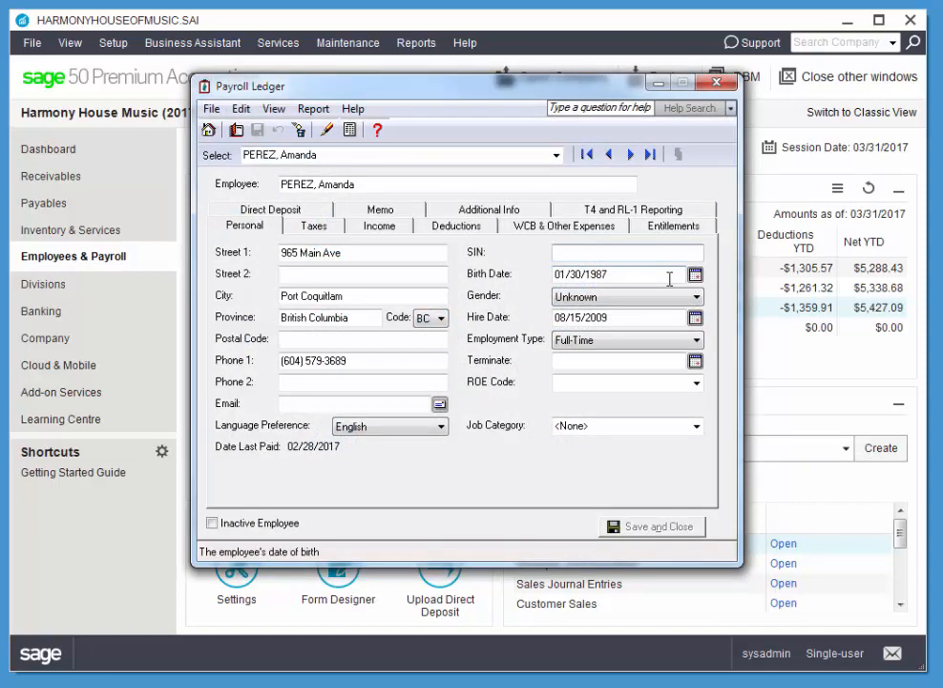
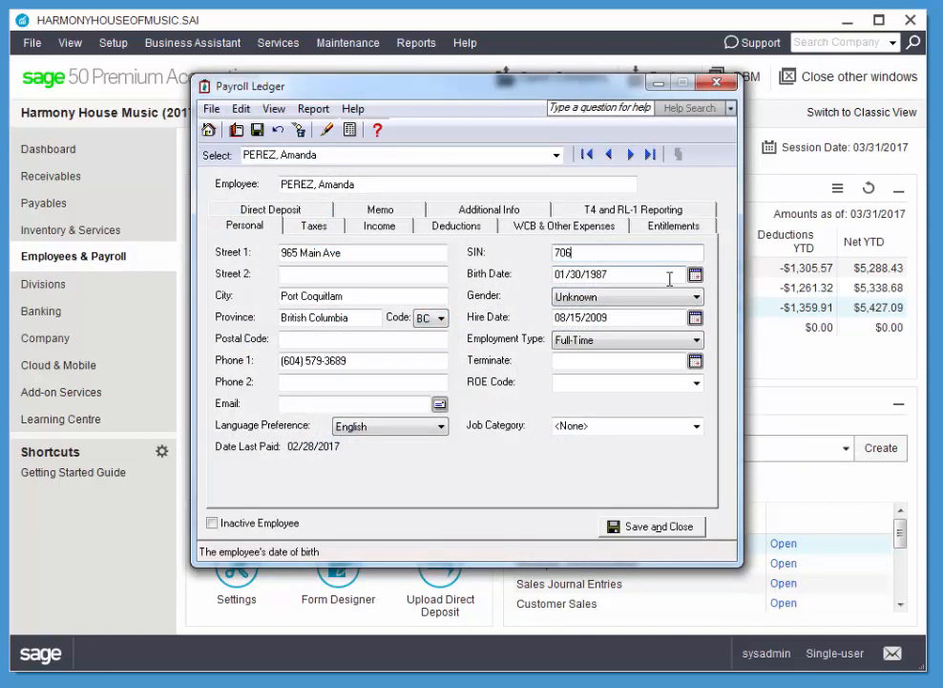
Type the existing employee's SIN and pick Female from the Gender list
click(602, 298)
click(599, 326)
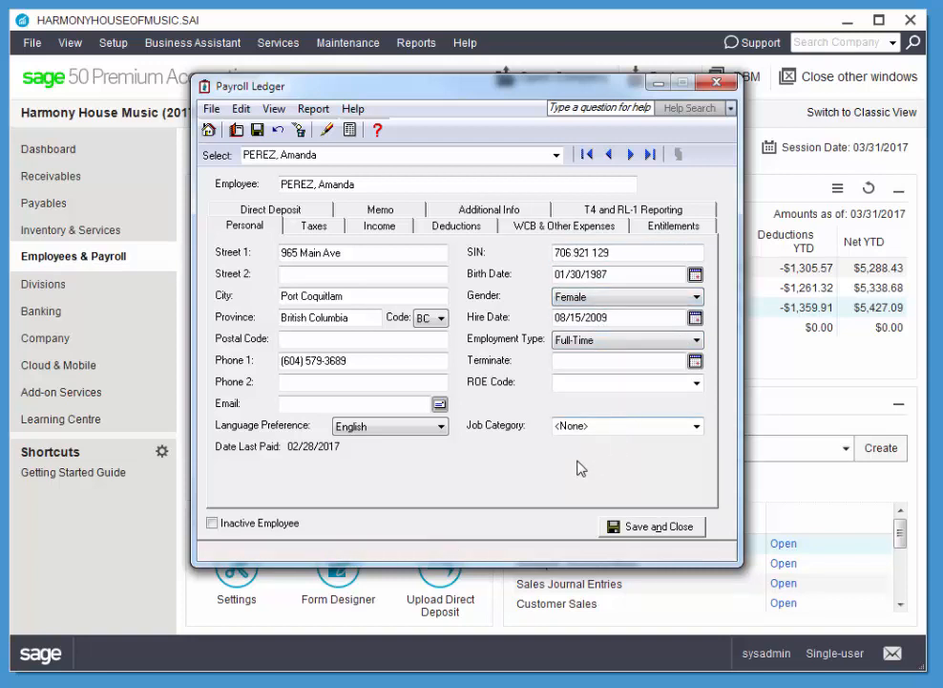
On the Income tab, set Regular to 23.00 for 70 hours and Overtime 1 to 34.50
click(379, 226)
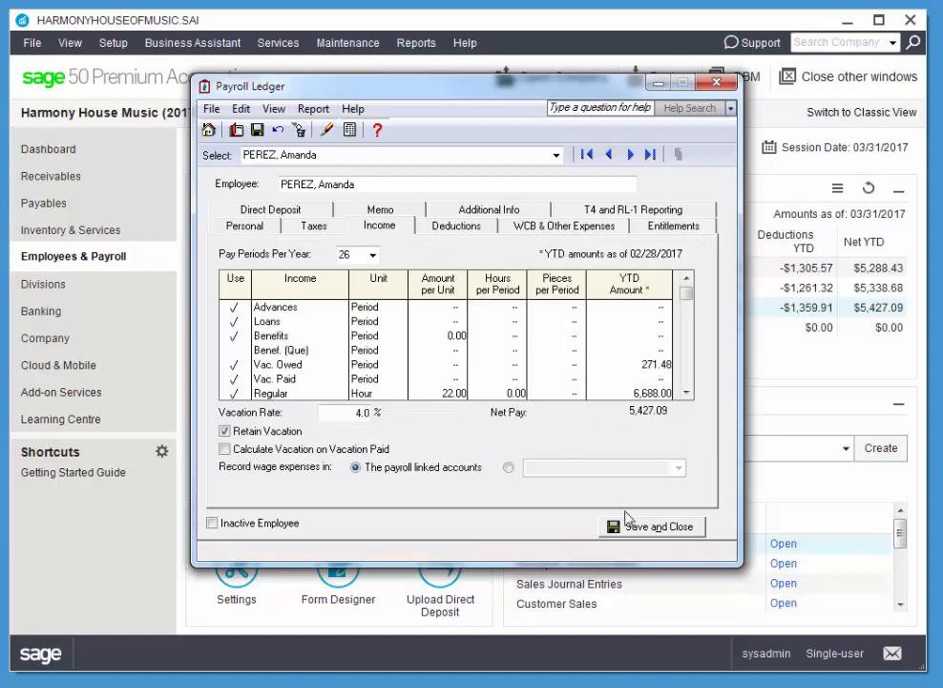
click(447, 393)
text(23)
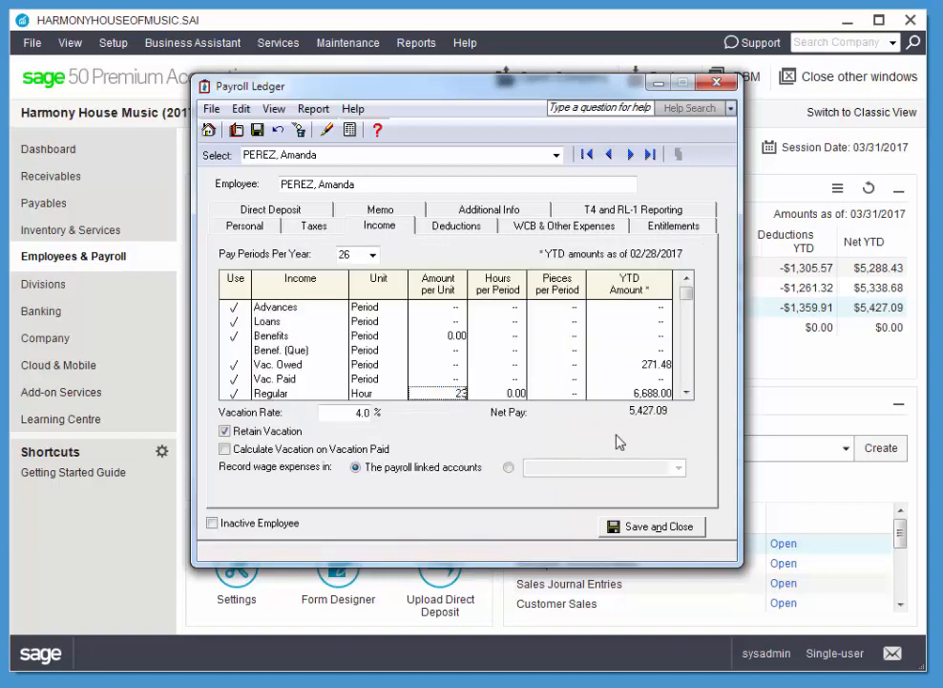
key(Tab)
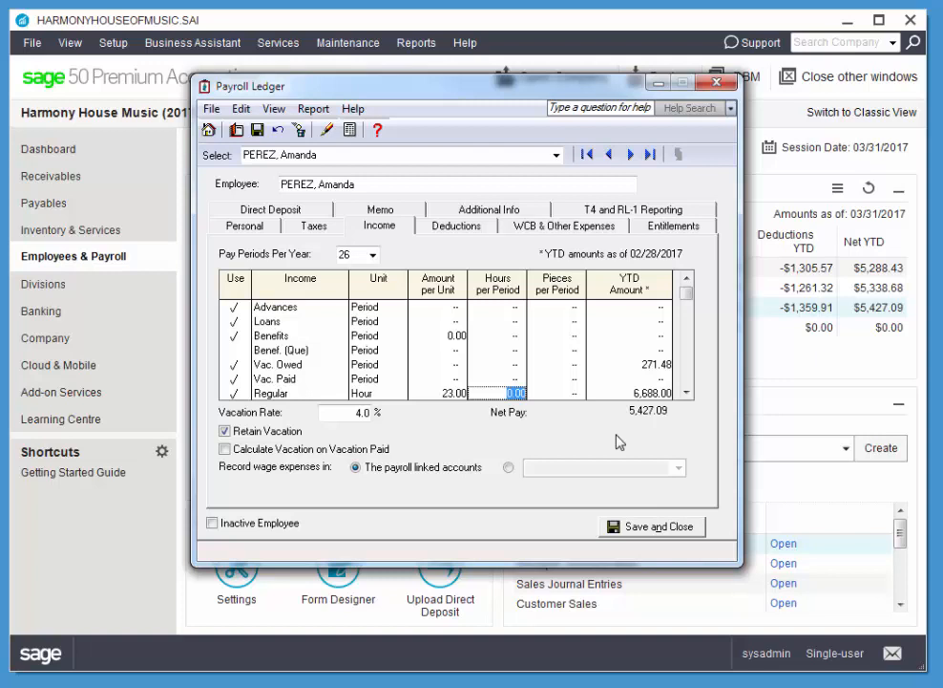
text(70)
key(Tab)
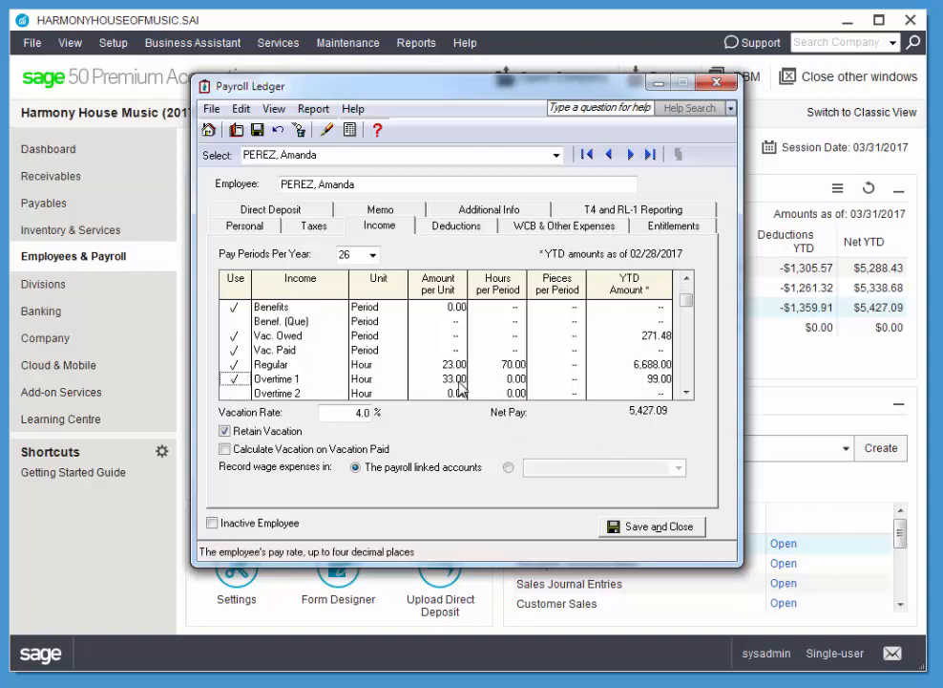
text(34)
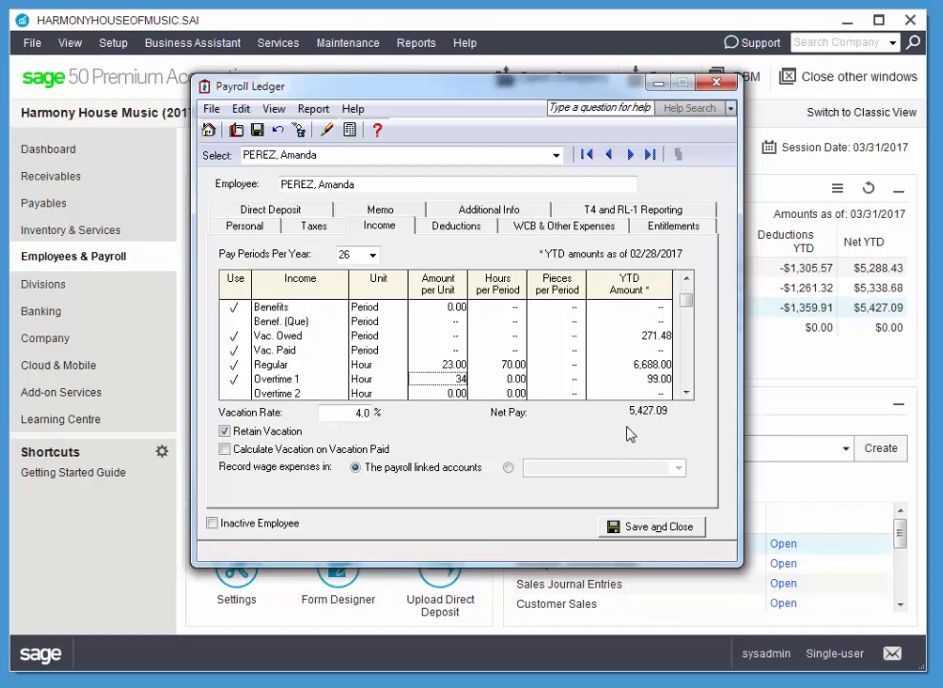
text(.5)
key(Tab)
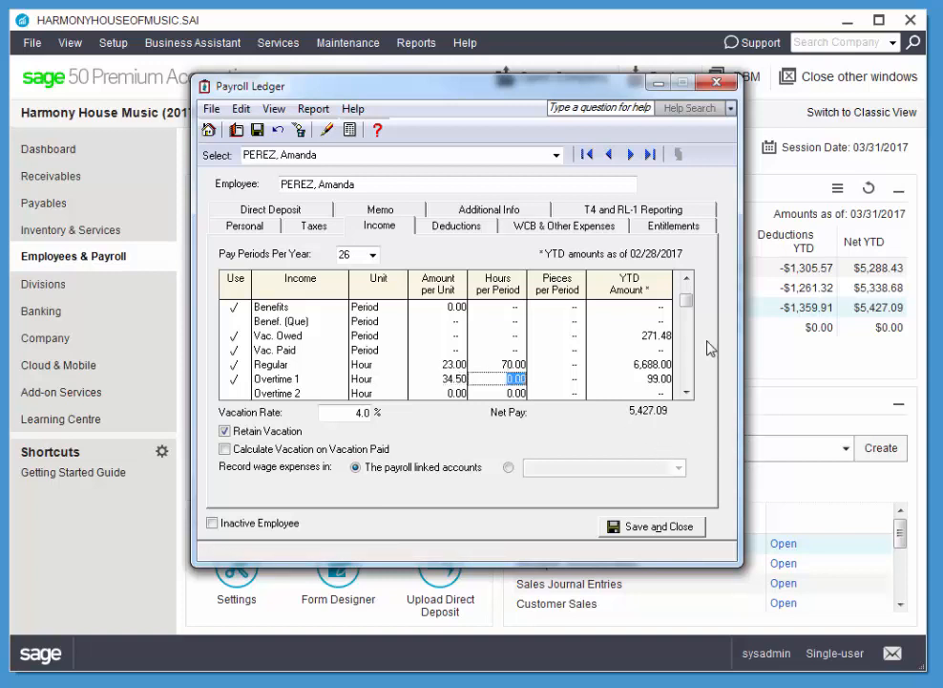
Lower the WCB rate from 1.1 to 0.7% under WCB & Other Expenses
click(594, 228)
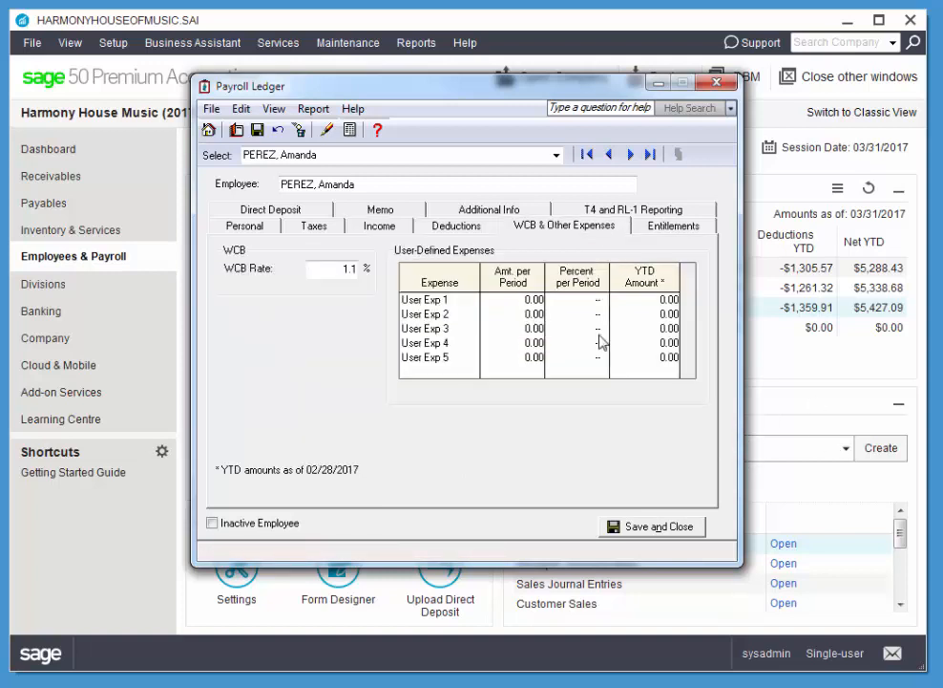
double_click(342, 269)
key(Delete)
key(Tab)
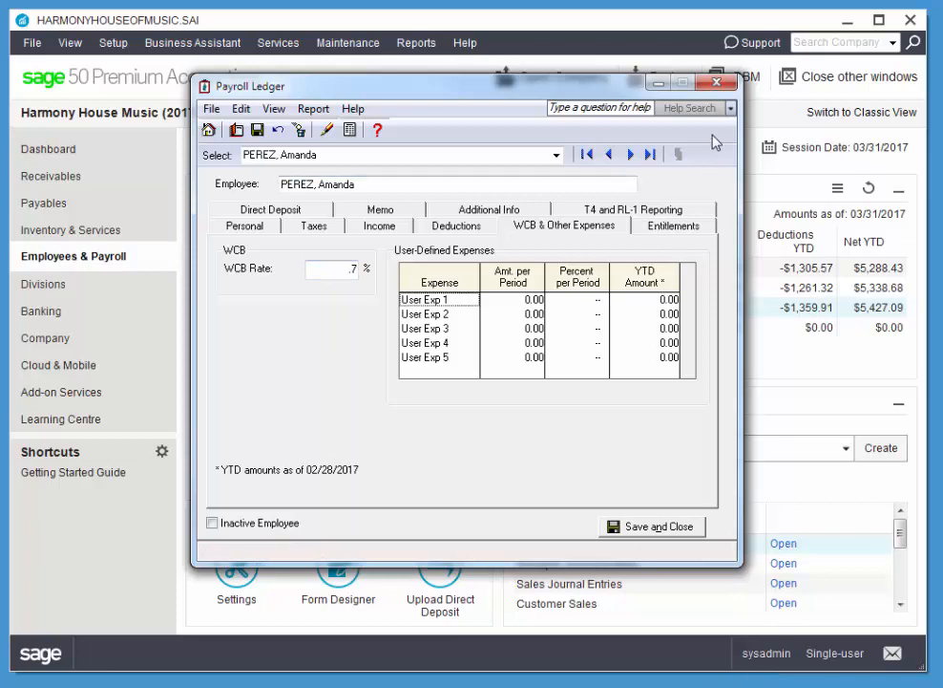
Save and close the employee's Payroll Ledger record to return to Employees & Payroll
click(662, 528)
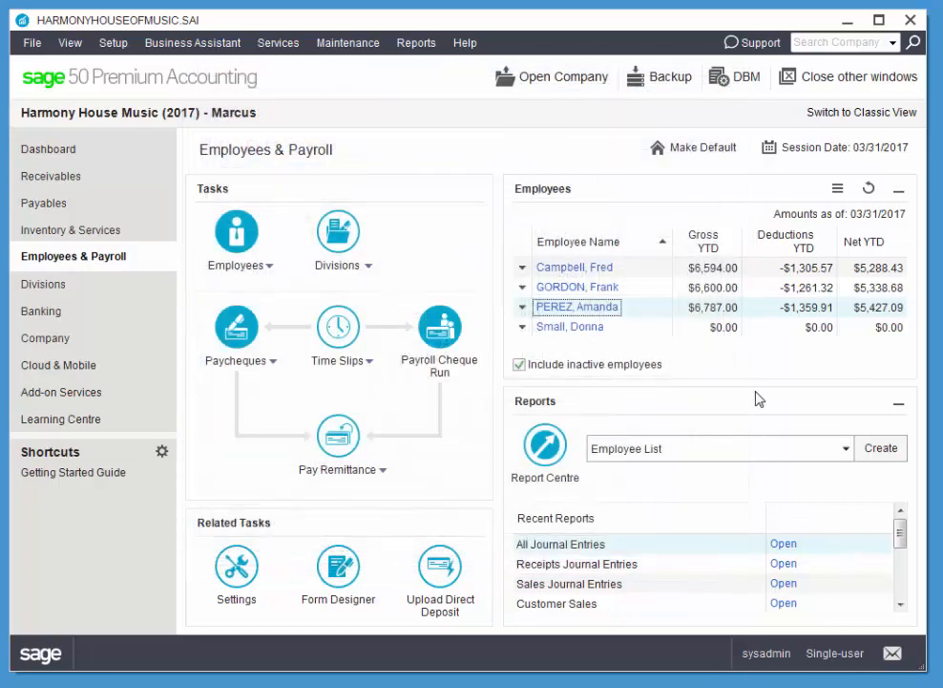